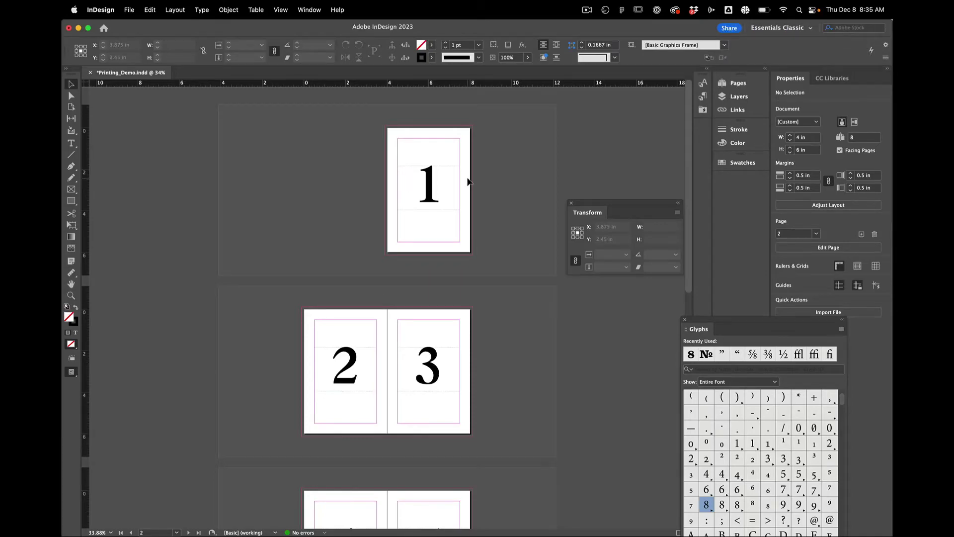
scroll(468, 182, down, 5)
scroll(468, 182, down, 3)
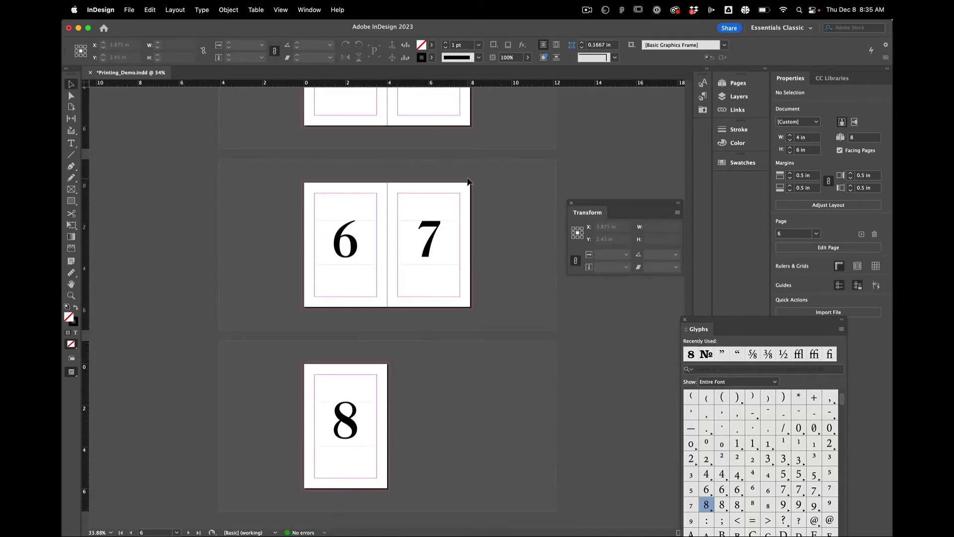
scroll(468, 181, up, 3)
scroll(468, 182, up, 3)
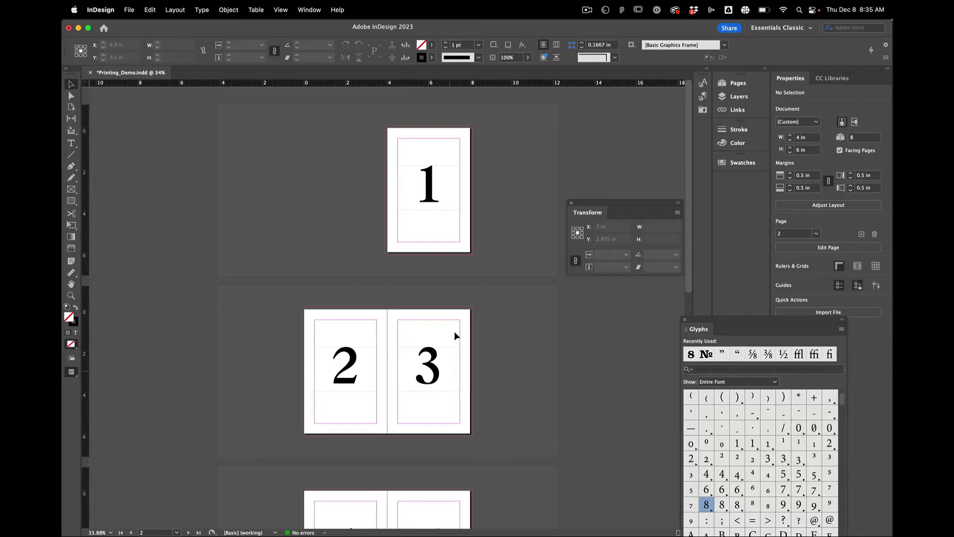
scroll(384, 417, down, 6)
scroll(384, 417, up, 3)
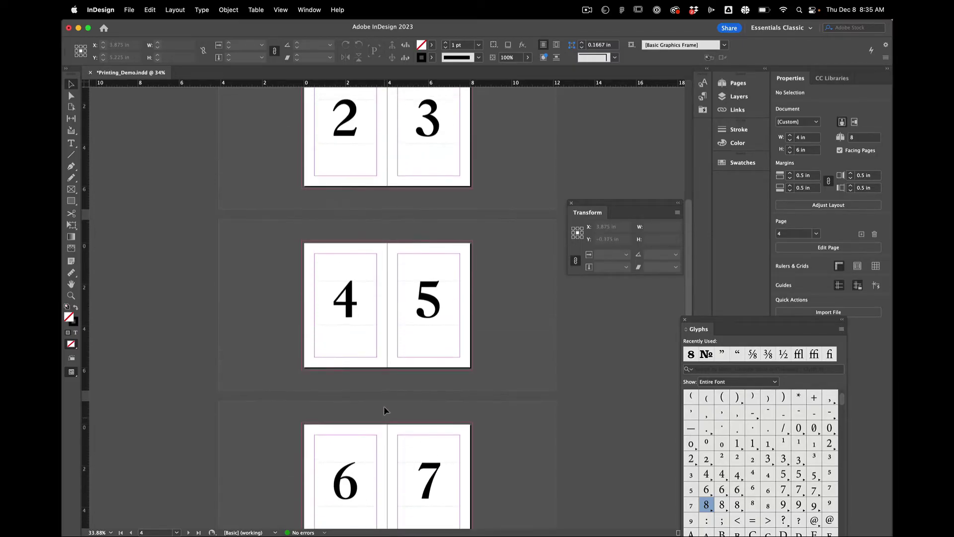
scroll(384, 411, up, 3)
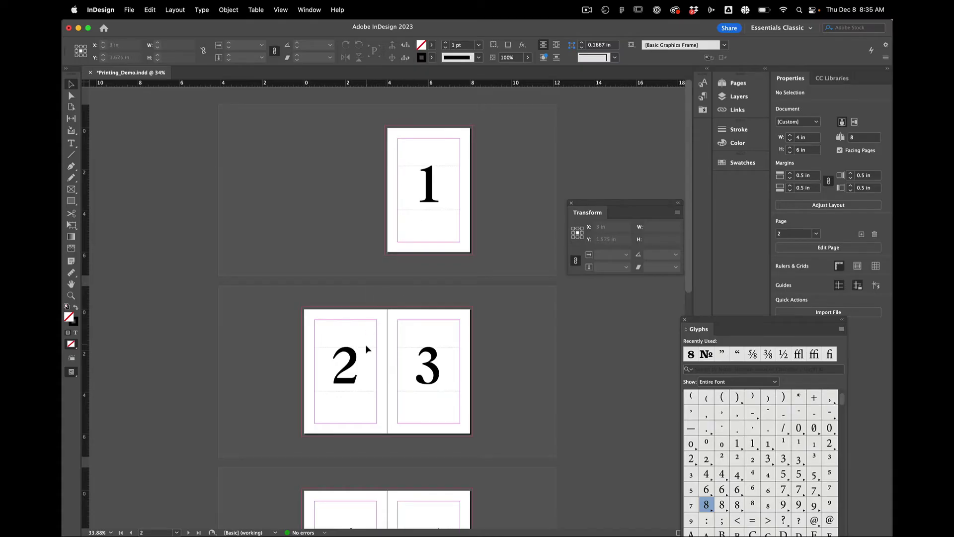
scroll(365, 345, down, 2)
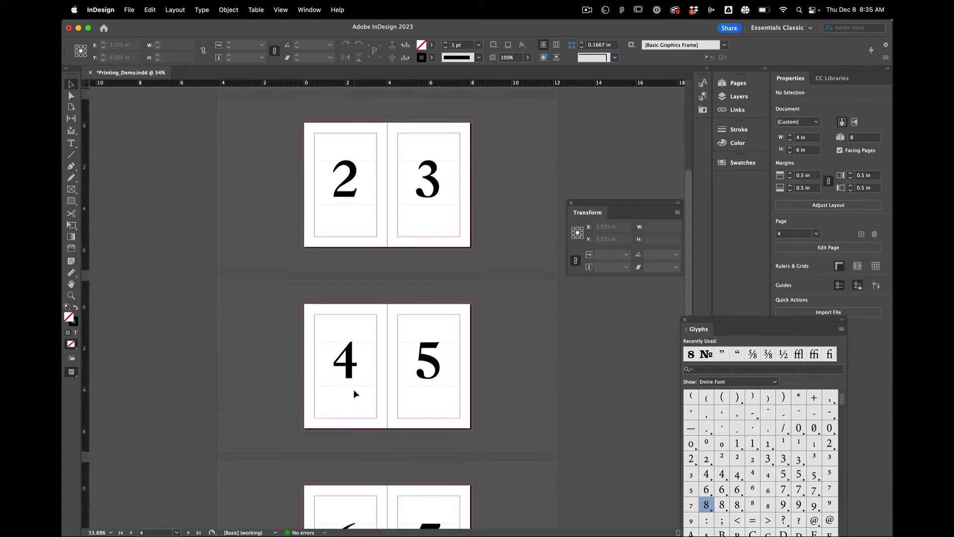
scroll(354, 390, down, 2)
scroll(353, 390, up, 4)
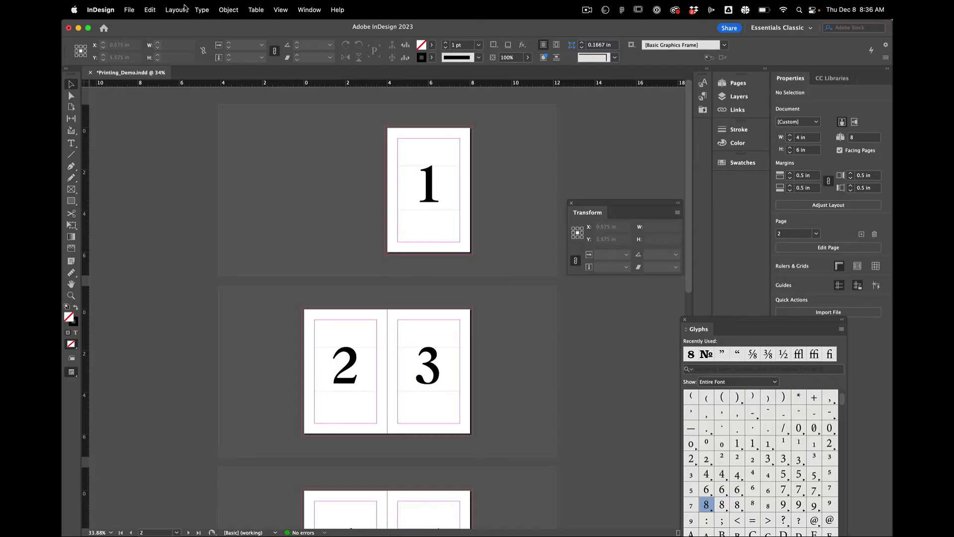
Open File > Print Booklet, centre the dialog, and keep 2-up Saddle Stitch as booklet type.
click(129, 9)
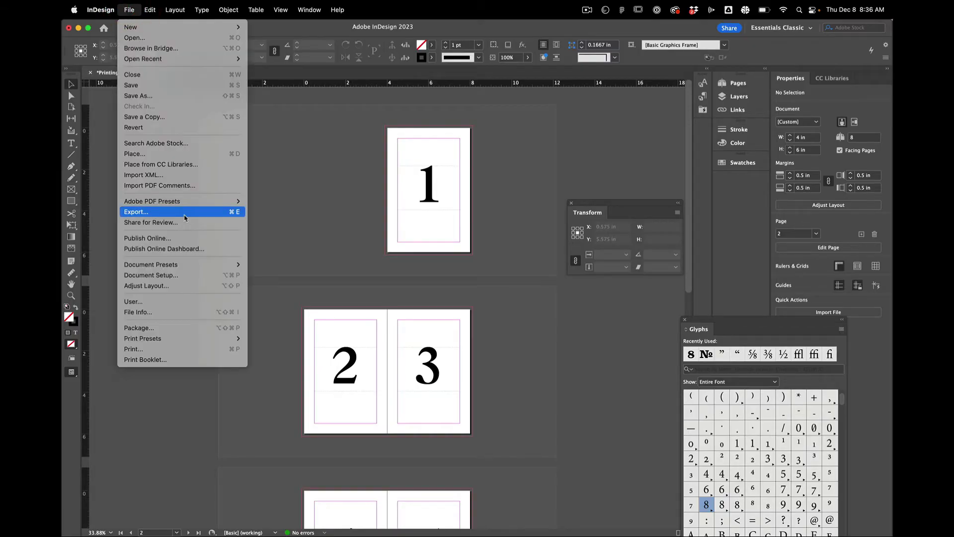
click(326, 276)
scroll(325, 276, down, 10)
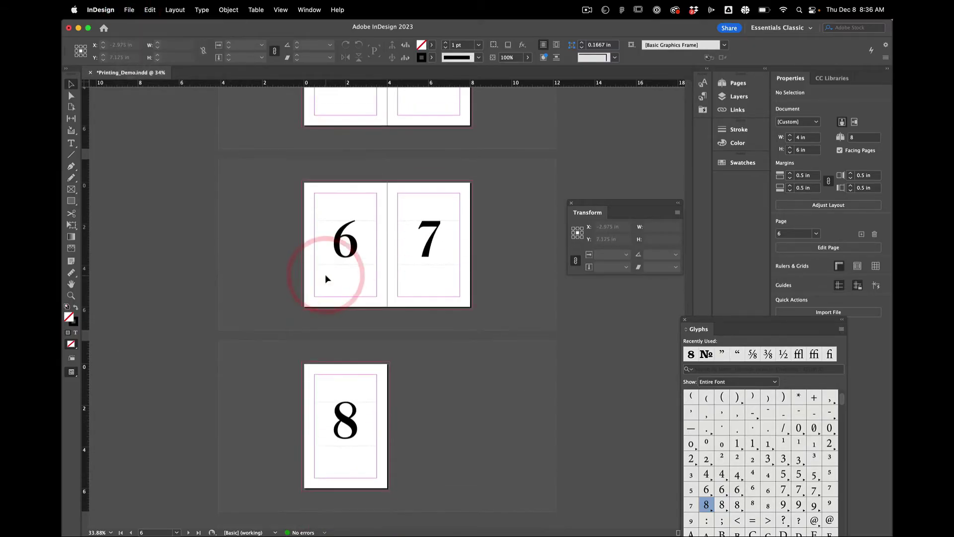
scroll(325, 279, up, 10)
click(129, 9)
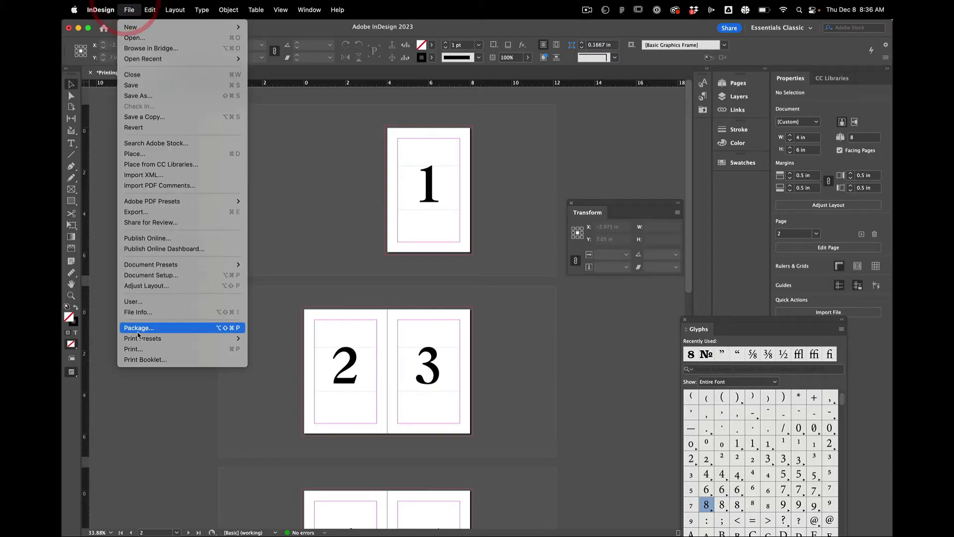
click(138, 359)
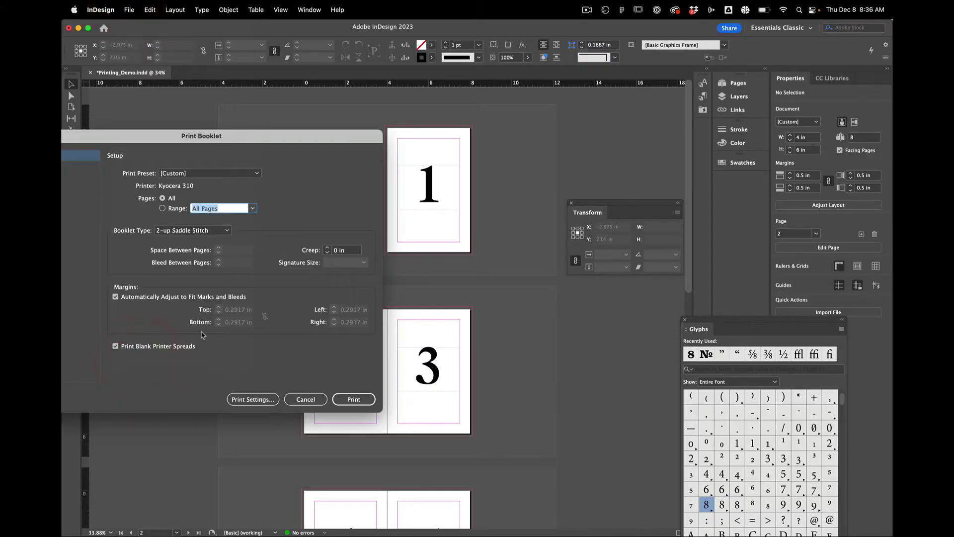
drag(216, 142, 452, 94)
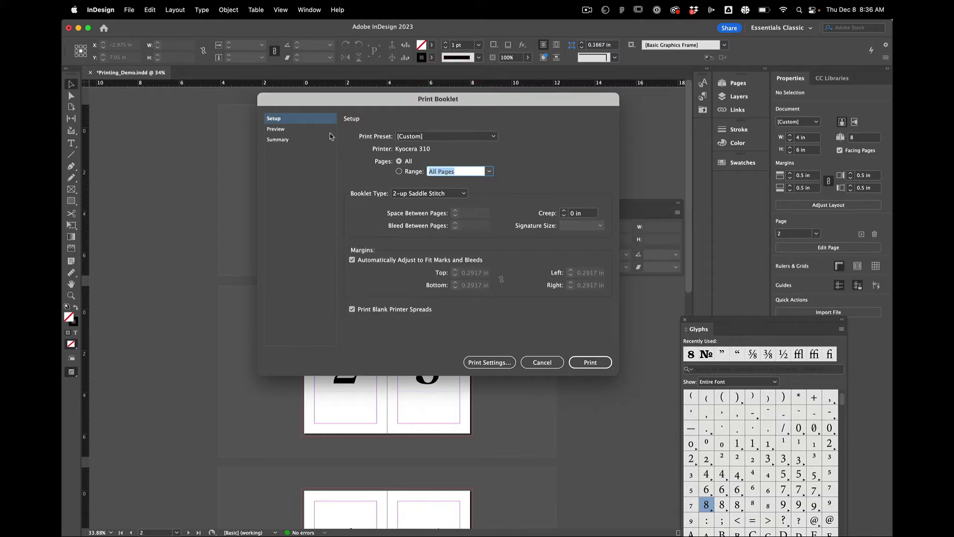
click(427, 193)
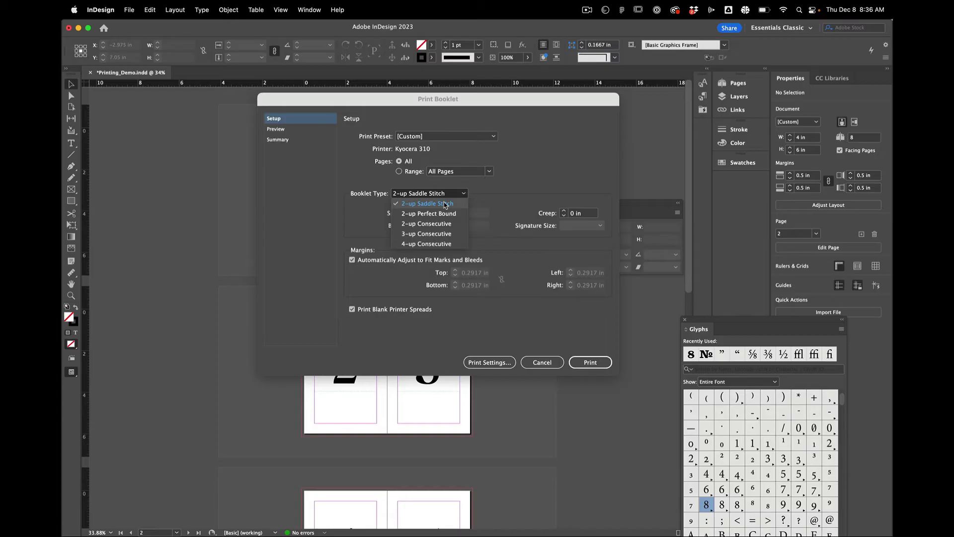
click(445, 205)
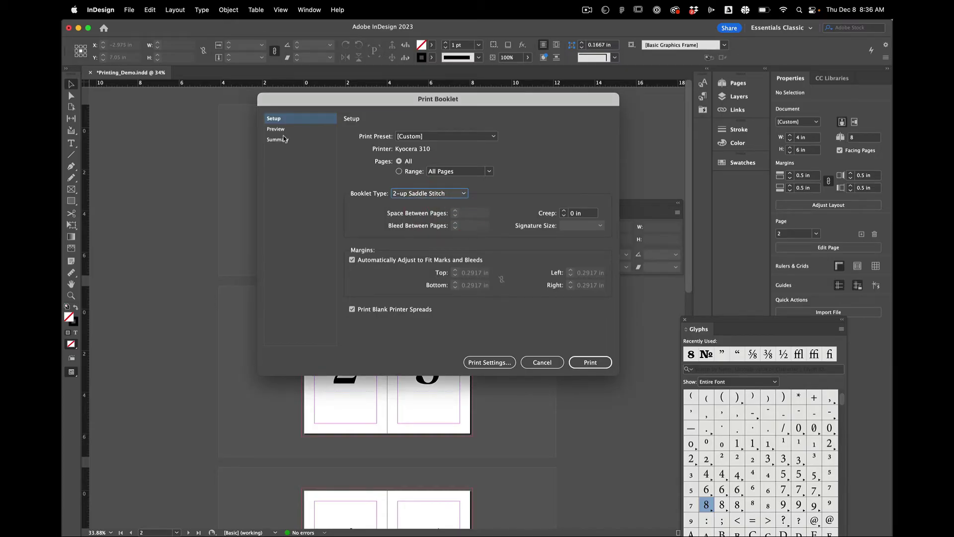
Turn on crop and registration marks under Marks and Bleed in Print Settings.
click(486, 362)
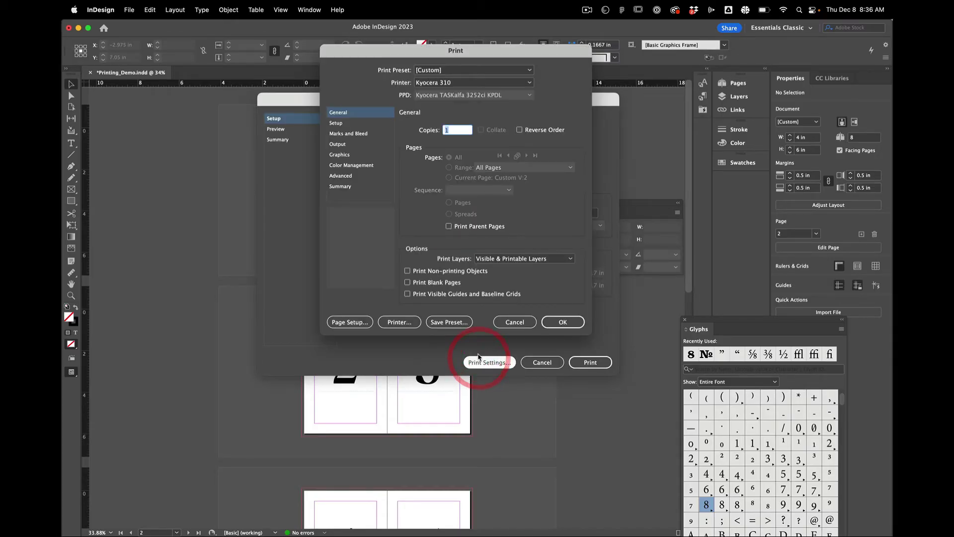
click(351, 133)
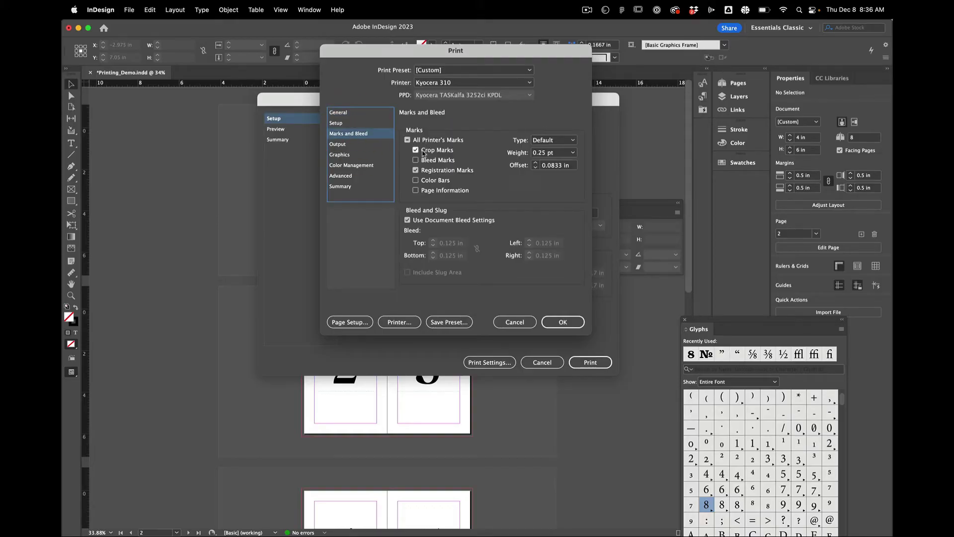
click(416, 150)
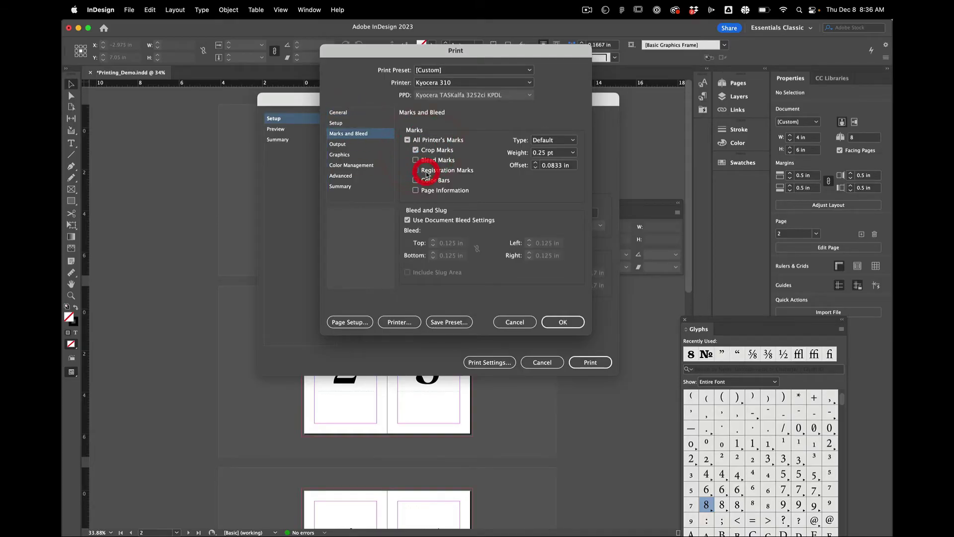
Review the Output and Setup settings, then bring up the system printer options.
click(338, 144)
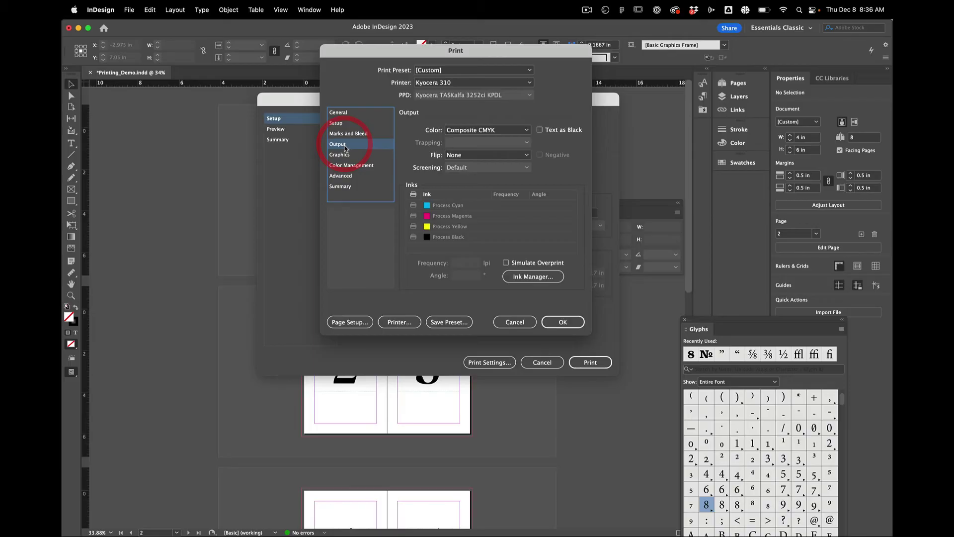
click(342, 122)
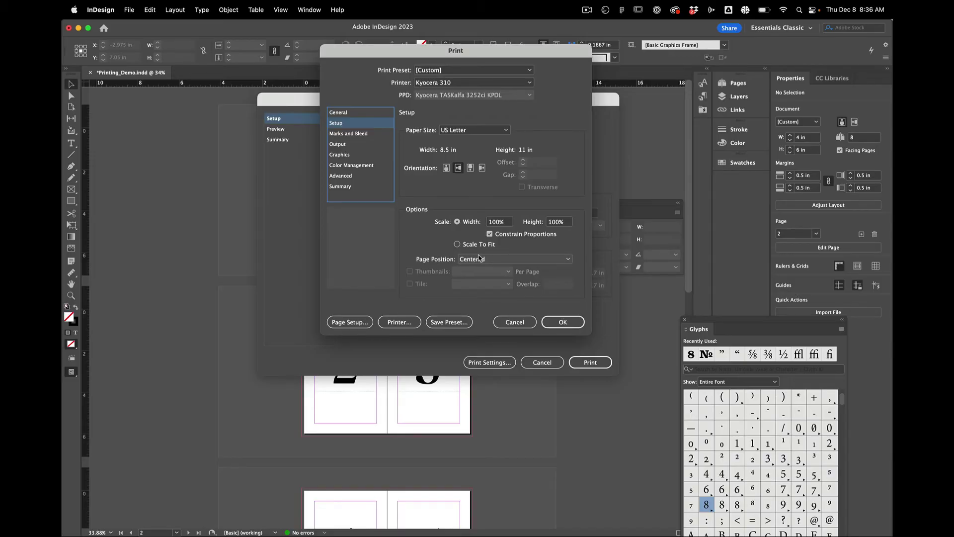
click(399, 322)
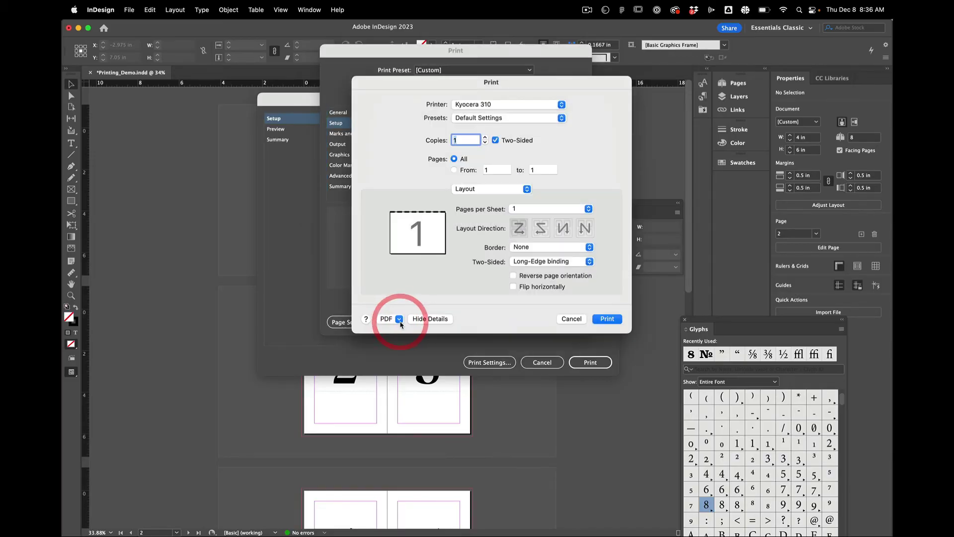
Switch two-sided binding from long-edge to short-edge and confirm both print dialogs.
click(520, 262)
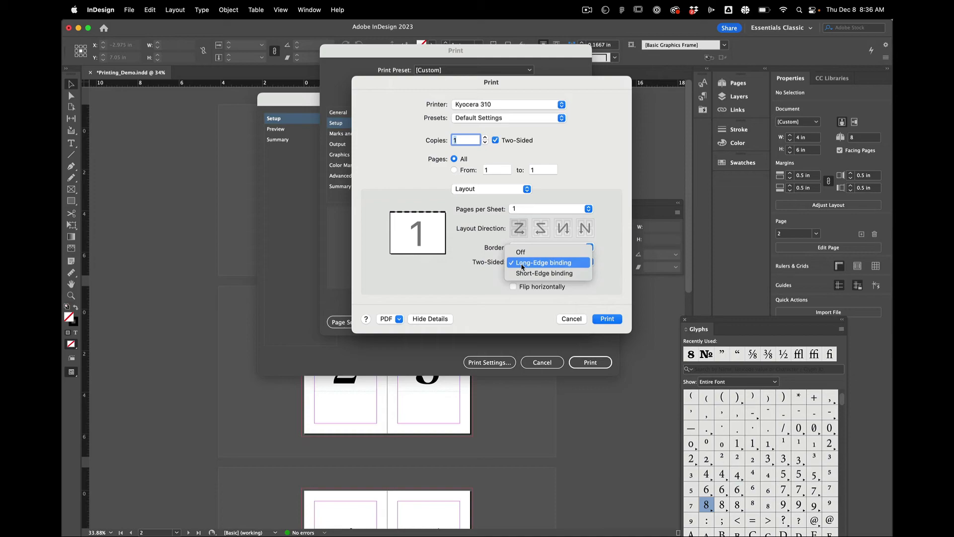
click(565, 274)
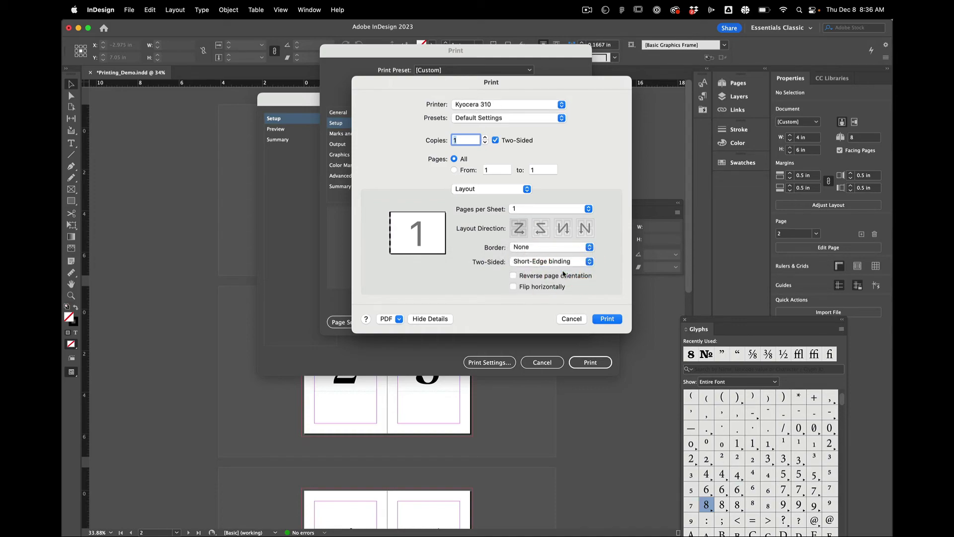
click(608, 318)
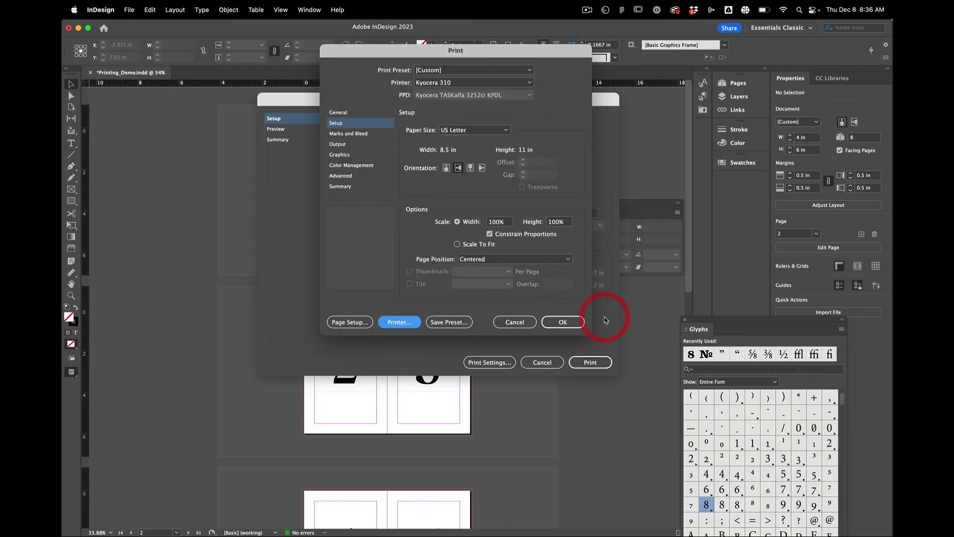
click(574, 325)
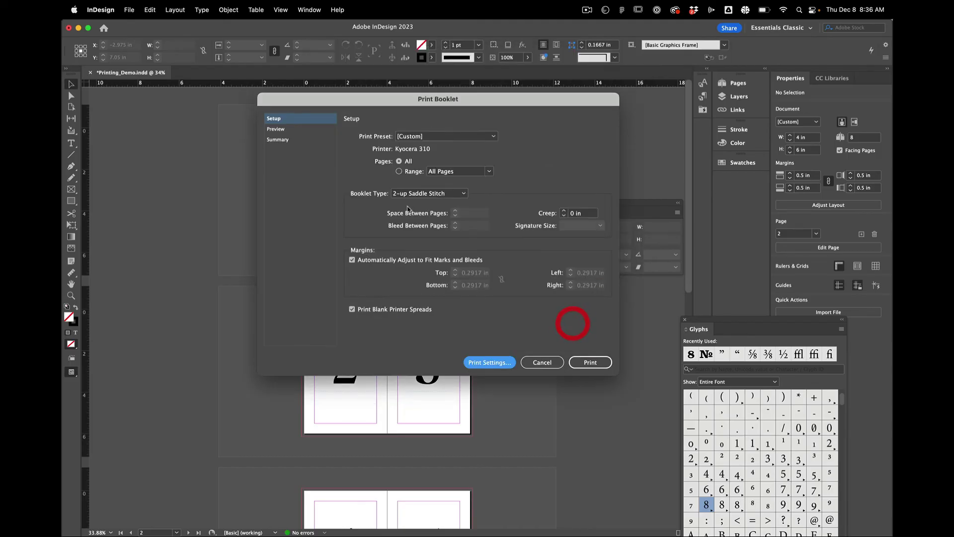
Preview the four imposed spreads, pages 8 and 1 first, and print the booklet.
click(291, 129)
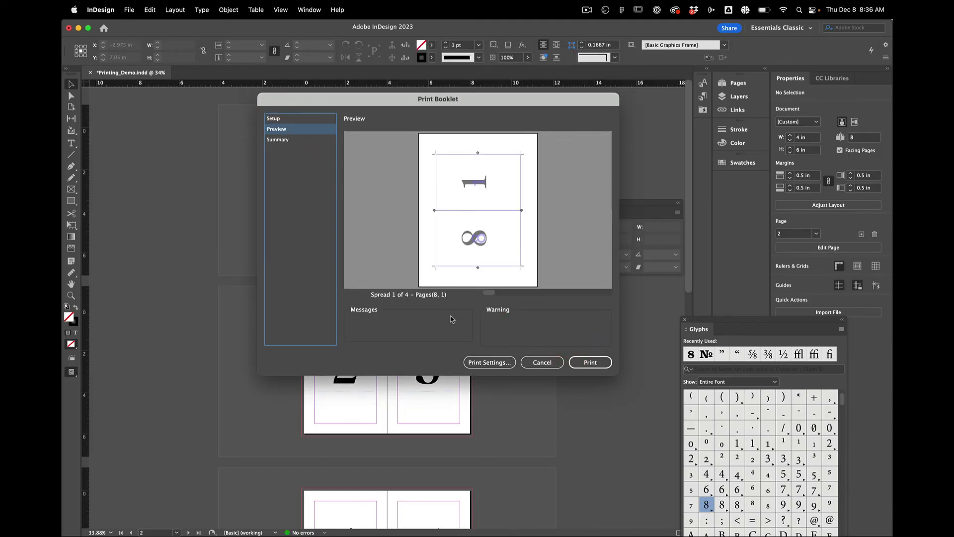
mouse_move(492, 295)
mouse_down()
mouse_move(599, 296)
mouse_move(452, 292)
mouse_up()
click(463, 283)
click(586, 362)
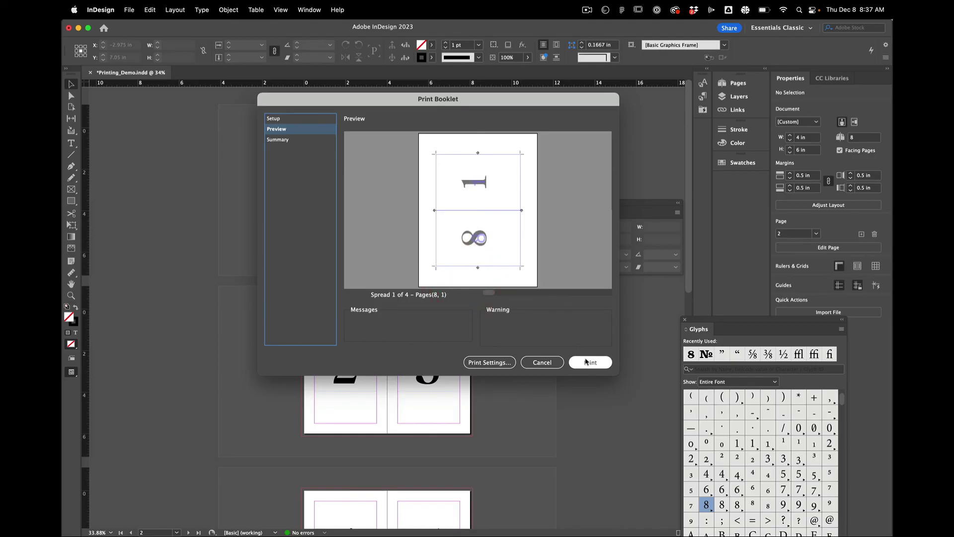